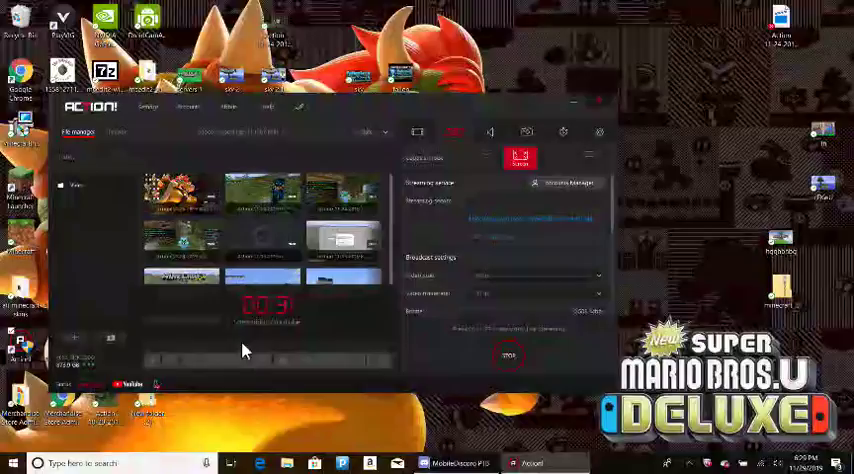
Drag the Action! window toward the upper right while the YouTube stream keeps running.
mouse_move(342, 117)
left_mouse_down()
mouse_move(405, 85)
mouse_move(532, 44)
left_mouse_up()
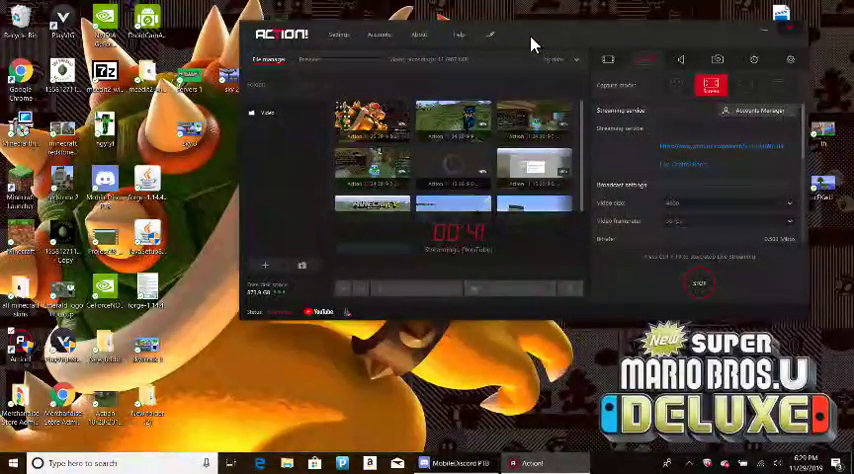
Launch Minecraft from its desktop shortcut and show the Realms and worlds list from Play.
double_click(30, 233)
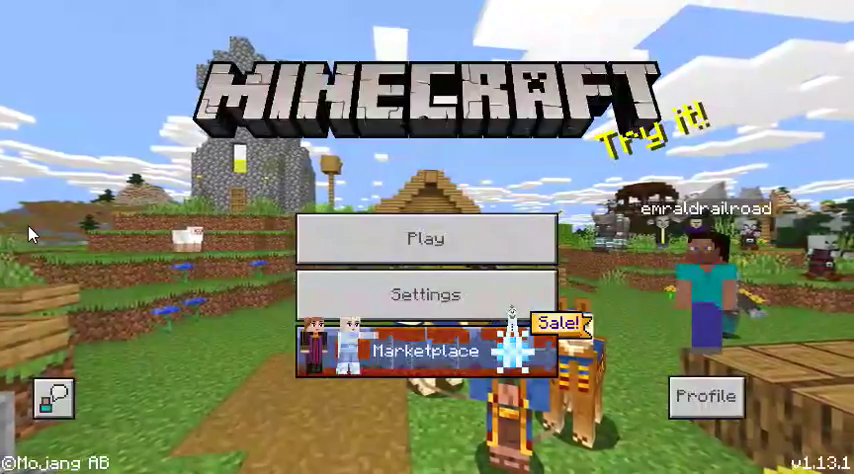
left_click(362, 265)
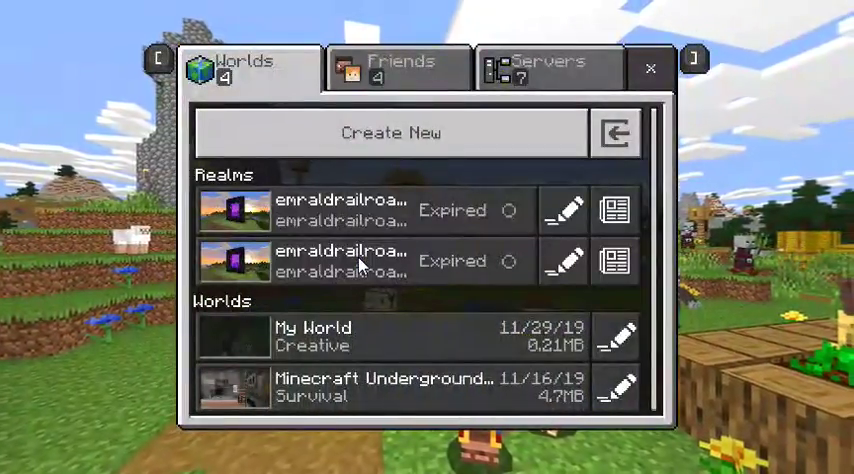